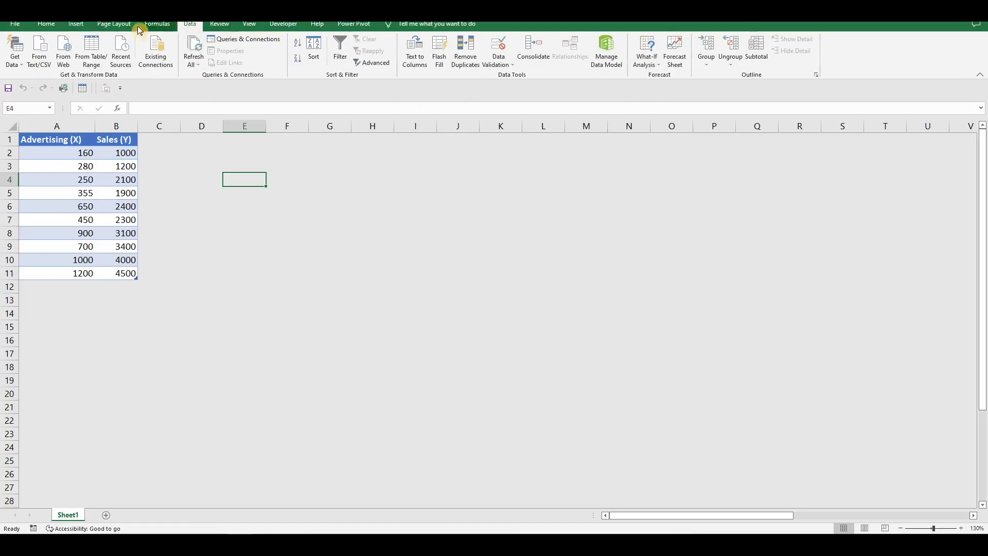
- Enable the Analysis ToolPak from the available Excel add-ins
click(20, 23)
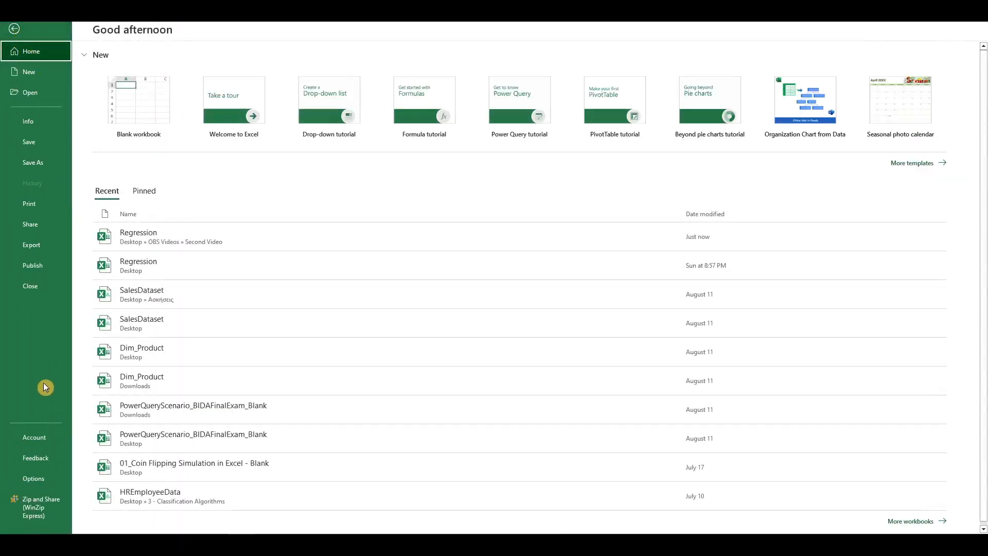
click(42, 480)
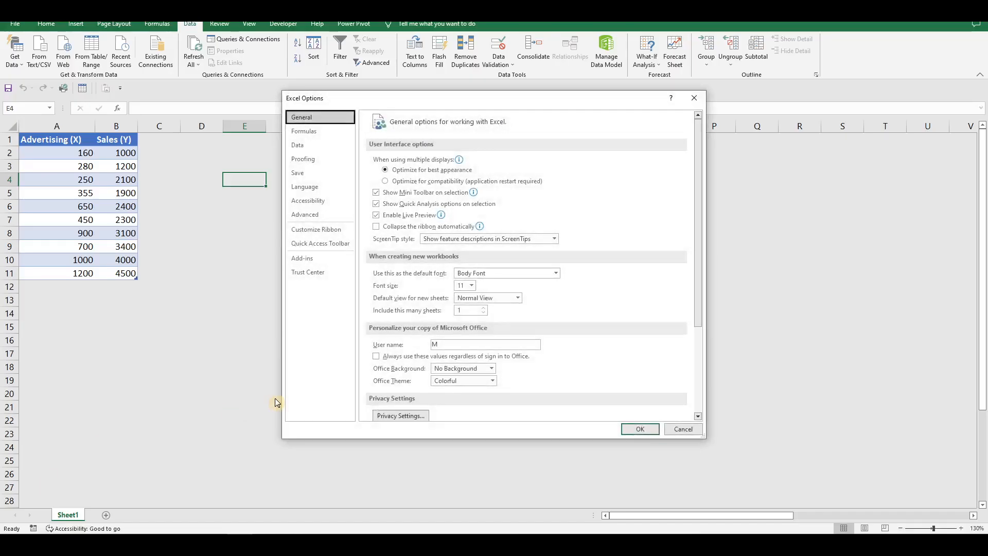
click(328, 259)
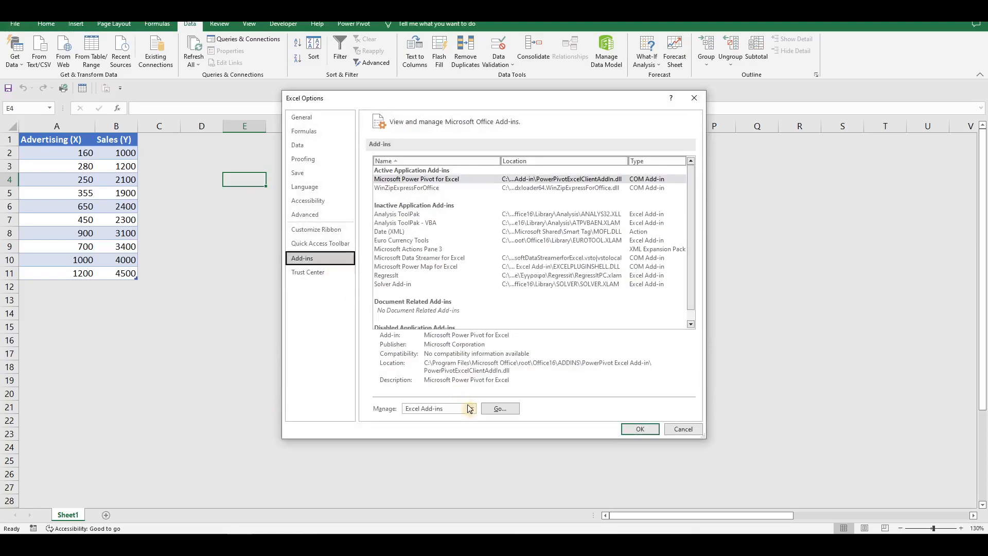
click(499, 409)
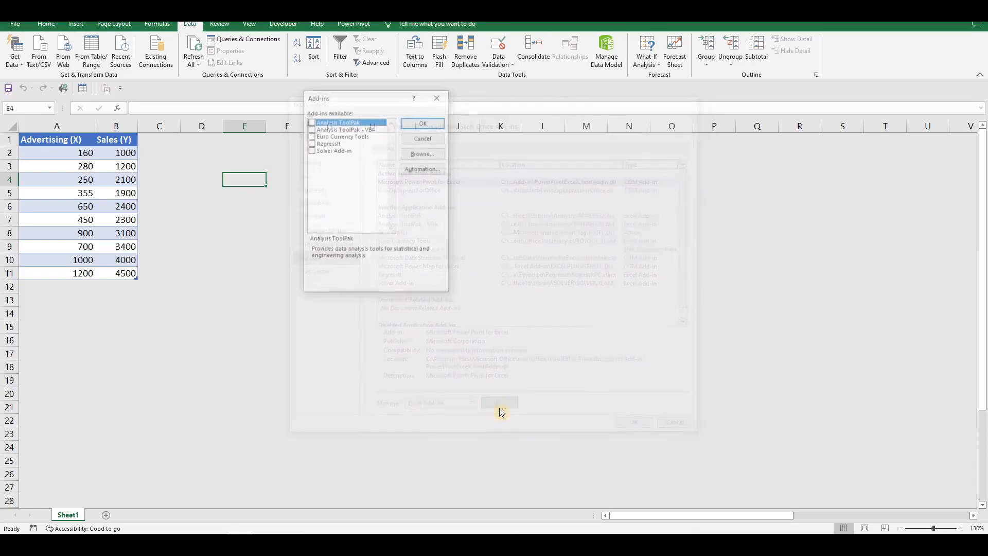
click(312, 122)
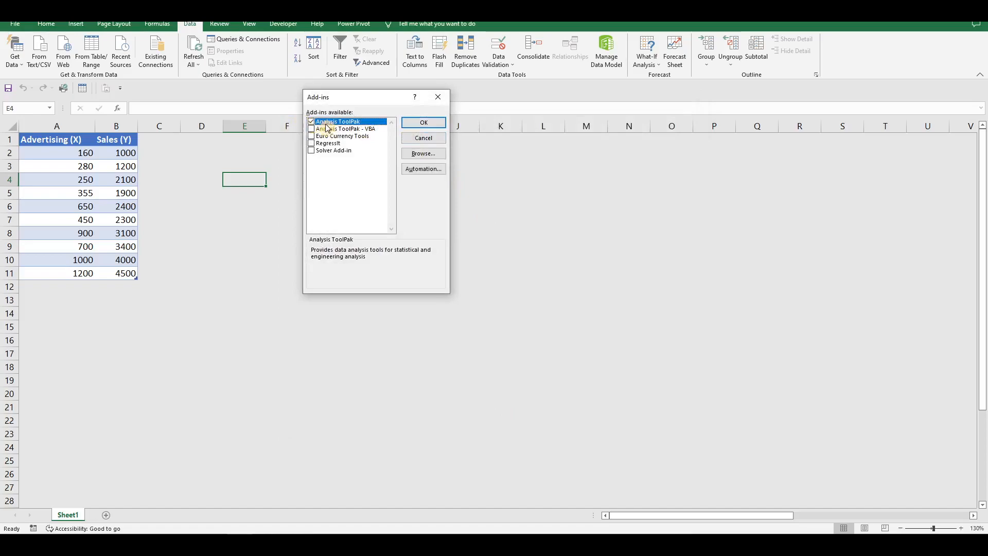
click(423, 124)
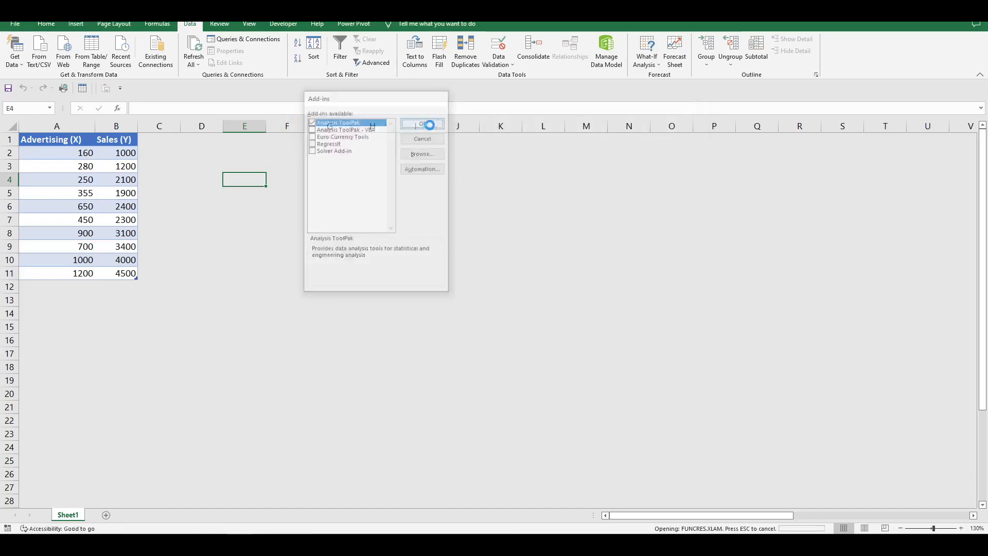
- Review the Sales (Y) and Advertising (X) columns of the data table
click(170, 178)
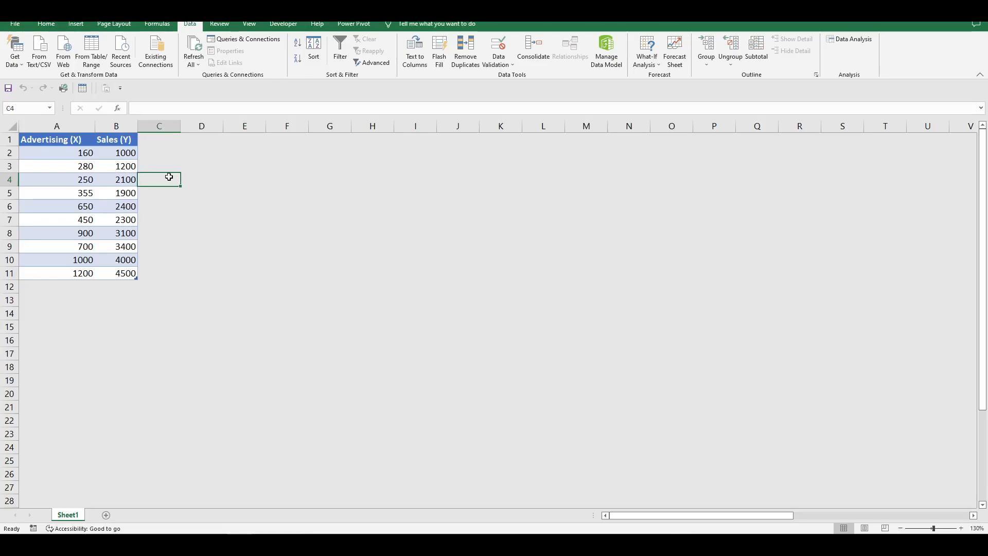
drag(121, 140, 124, 277)
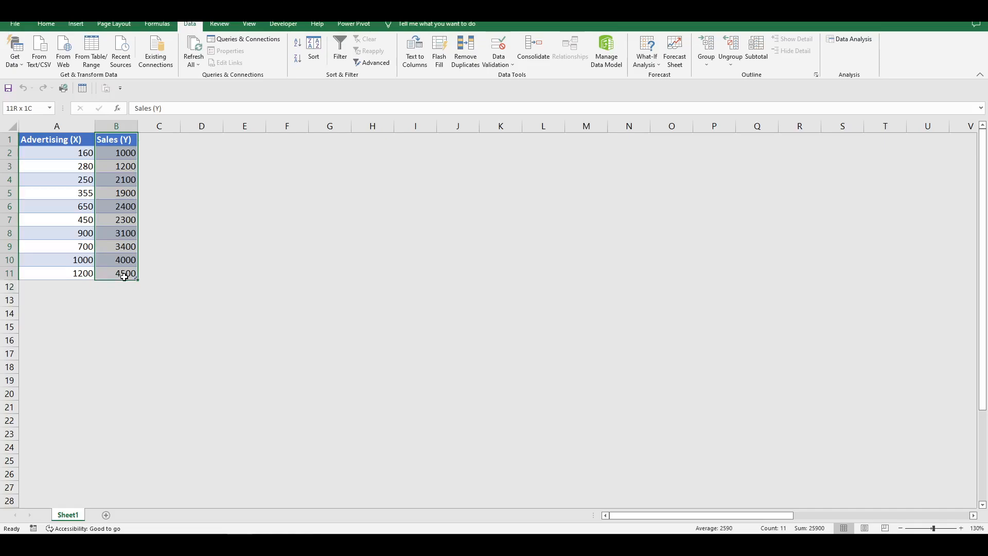
drag(77, 139, 80, 277)
click(101, 205)
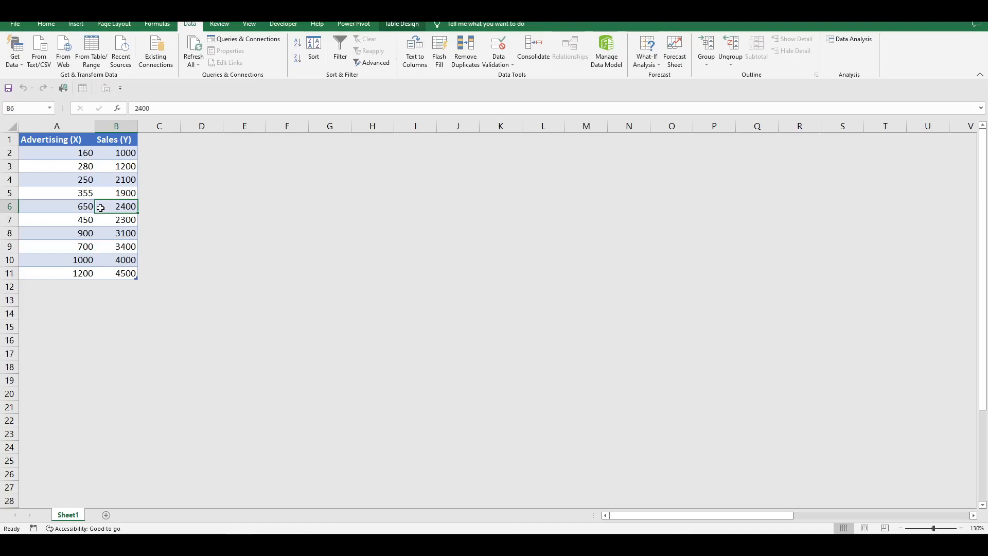
click(114, 178)
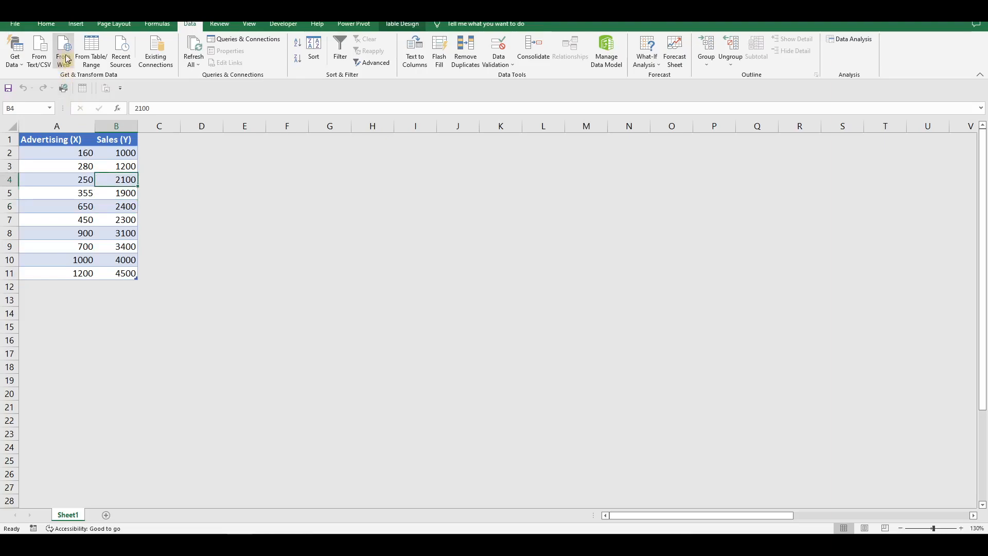
- Open the Regression tool from the Data Analysis tools
click(849, 39)
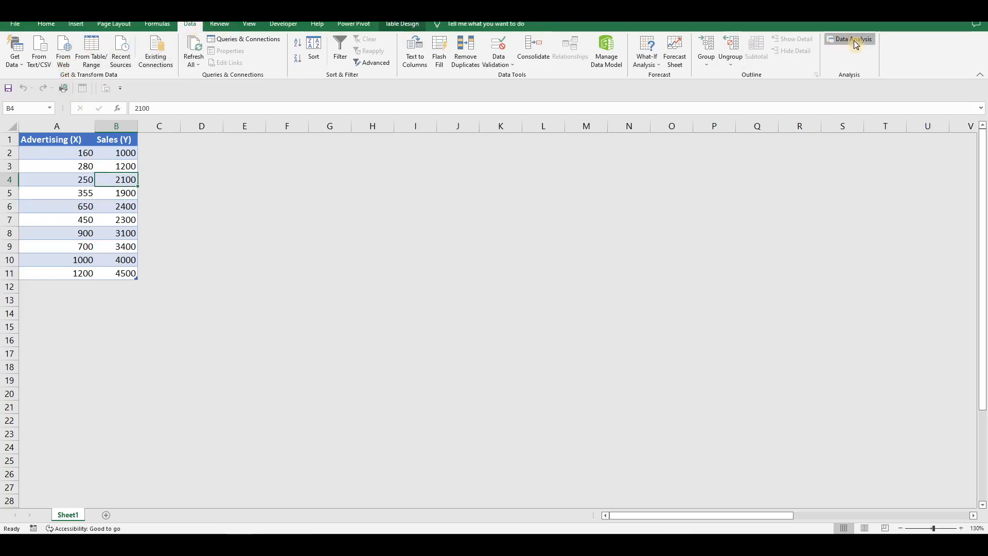
click(426, 233)
click(425, 233)
click(425, 232)
click(426, 233)
click(426, 232)
click(303, 220)
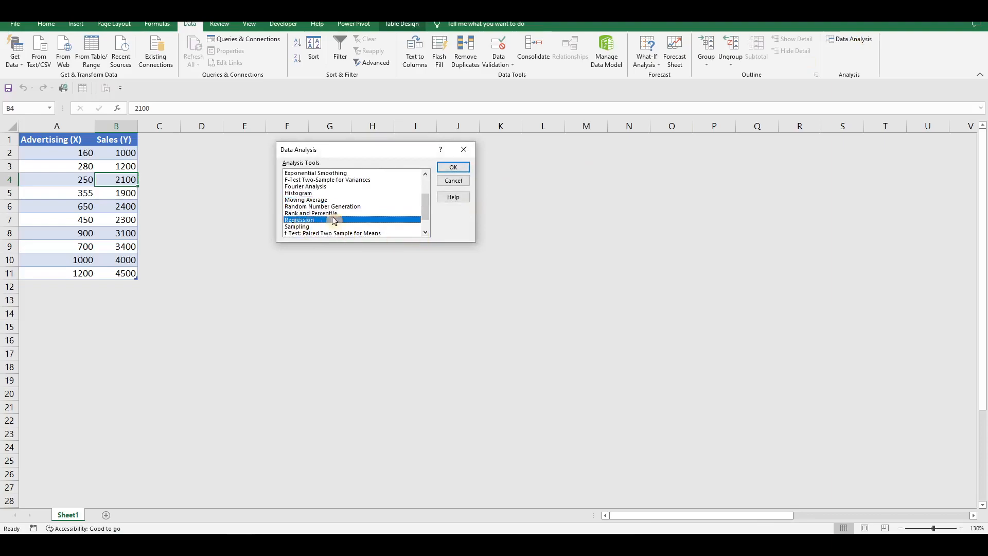
click(462, 167)
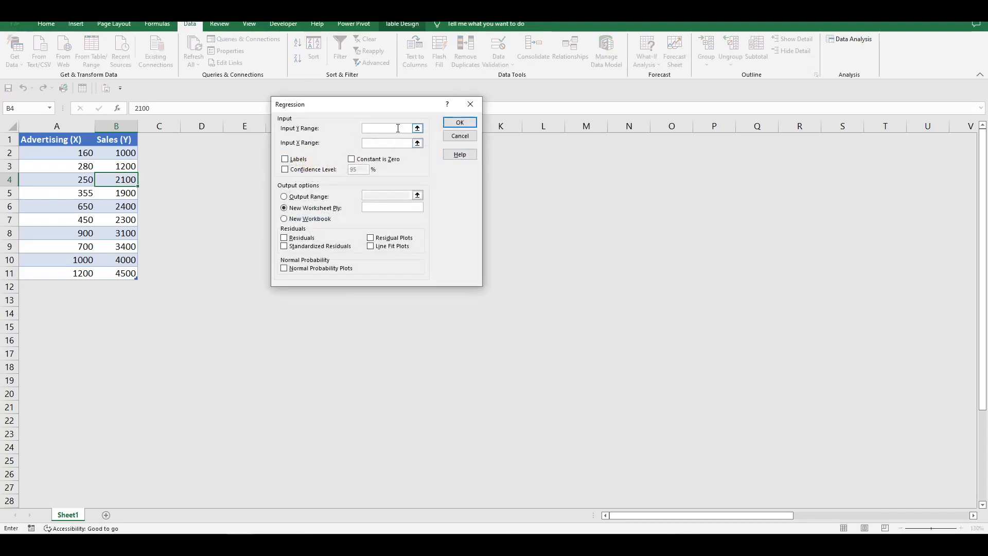
- Set the regression's Y range to $B$1:$B$11 and X range to $A$1:$A$11, treating the first row as labels
drag(116, 140, 116, 273)
click(375, 144)
drag(45, 145, 58, 273)
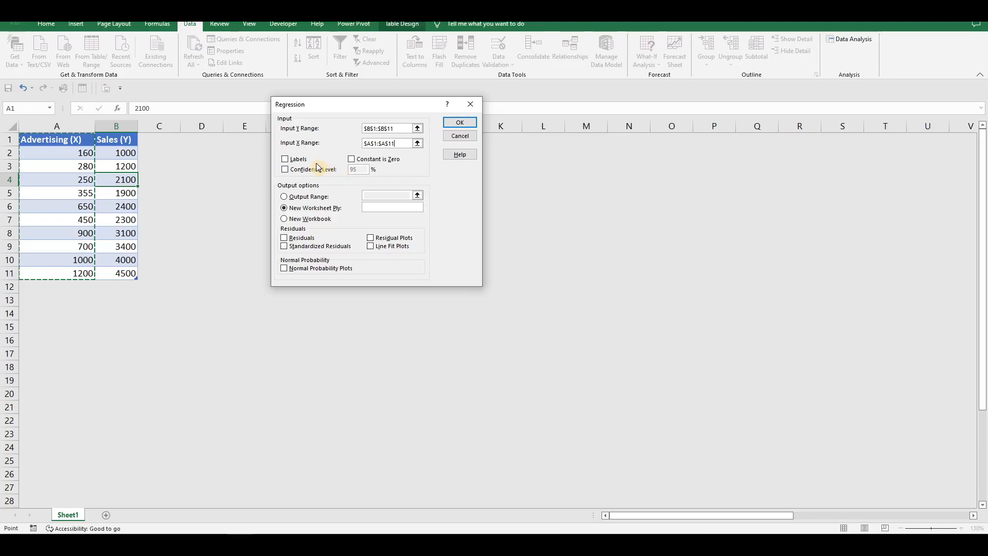
click(292, 162)
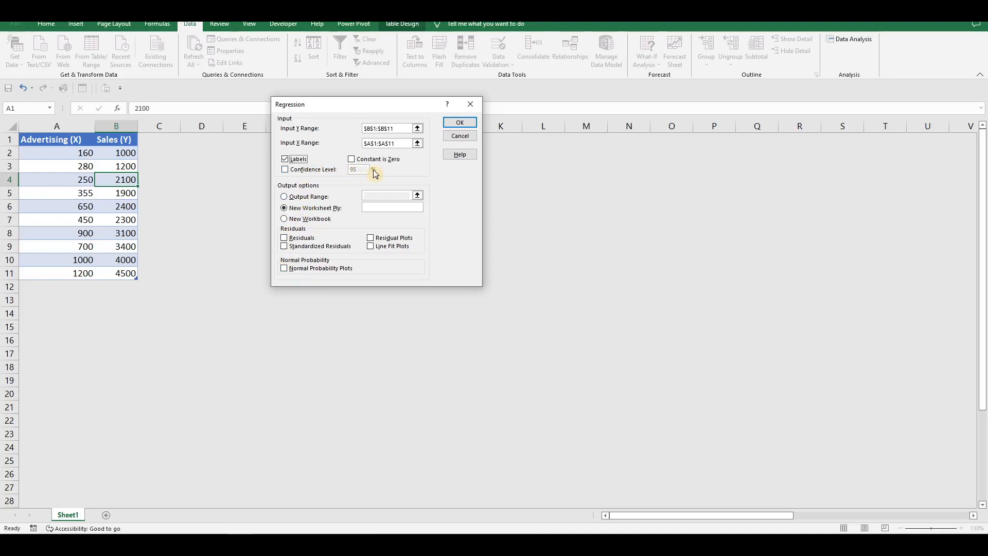
- Include residuals, standardized residuals, residual plots and line fit plots, and run the regression to a new worksheet
click(286, 238)
click(370, 238)
click(371, 246)
click(286, 246)
click(463, 124)
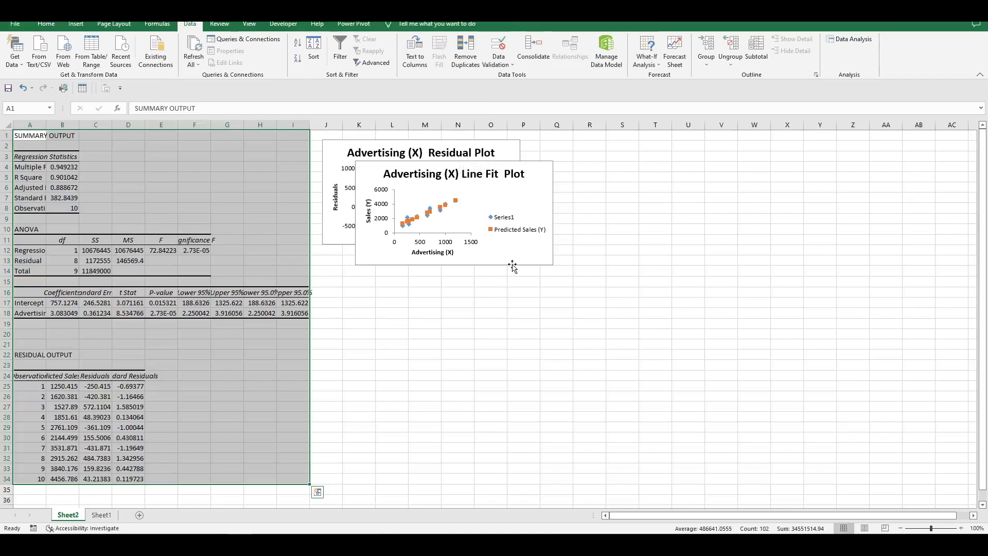
- Place the Line Fit Plot below the Residual Plot, beside the residual output, and enlarge both charts slightly
drag(512, 265, 478, 491)
click(518, 246)
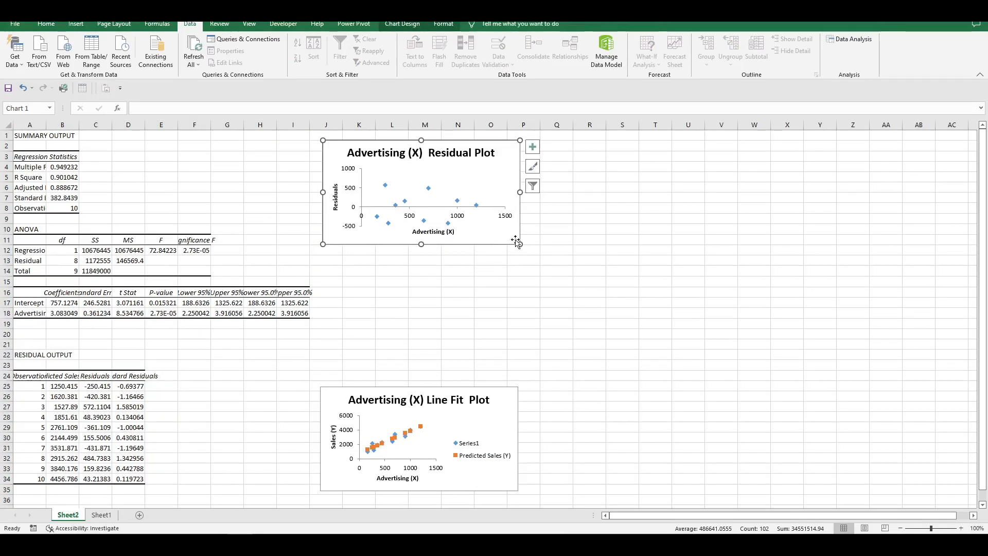
drag(518, 245, 533, 257)
scroll(519, 405, down, 3)
click(516, 396)
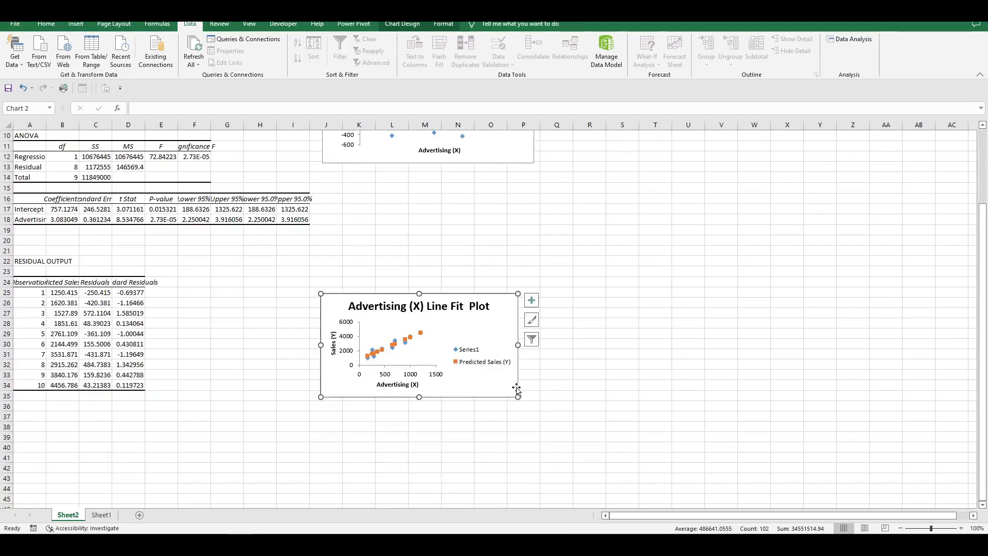
drag(518, 396, 532, 402)
scroll(136, 356, up, 2)
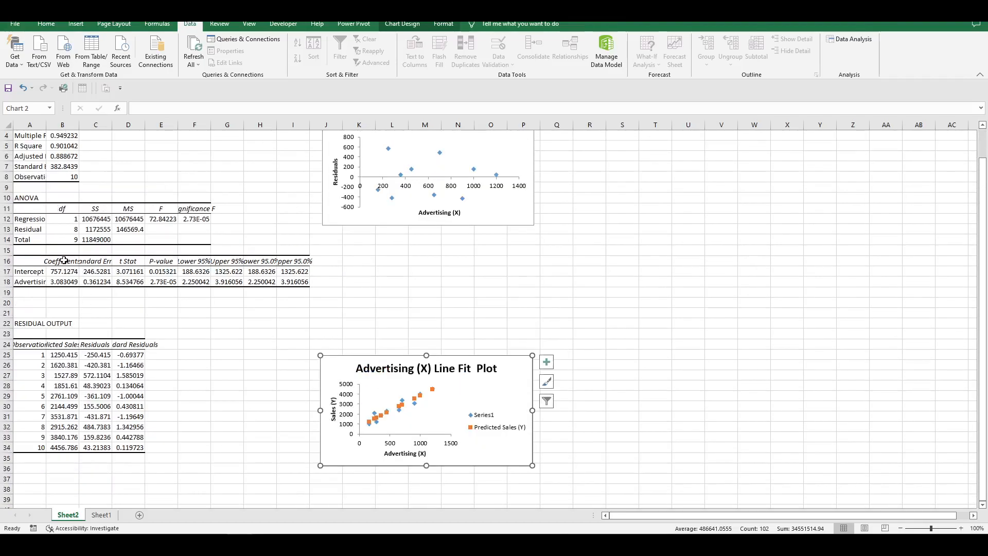
- Auto-fit the widths of columns A, B and C in the regression output
double_click(78, 125)
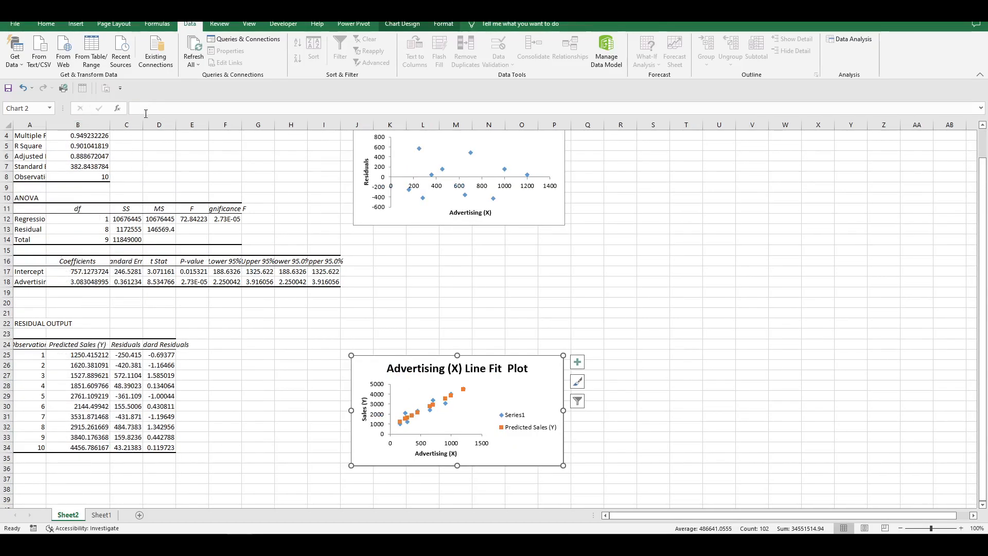
double_click(144, 123)
click(133, 275)
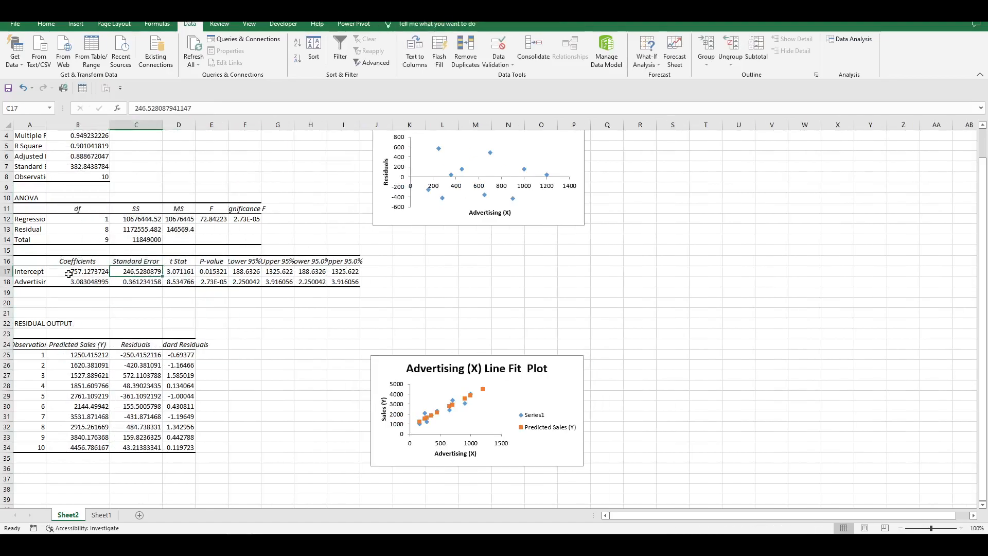
click(106, 274)
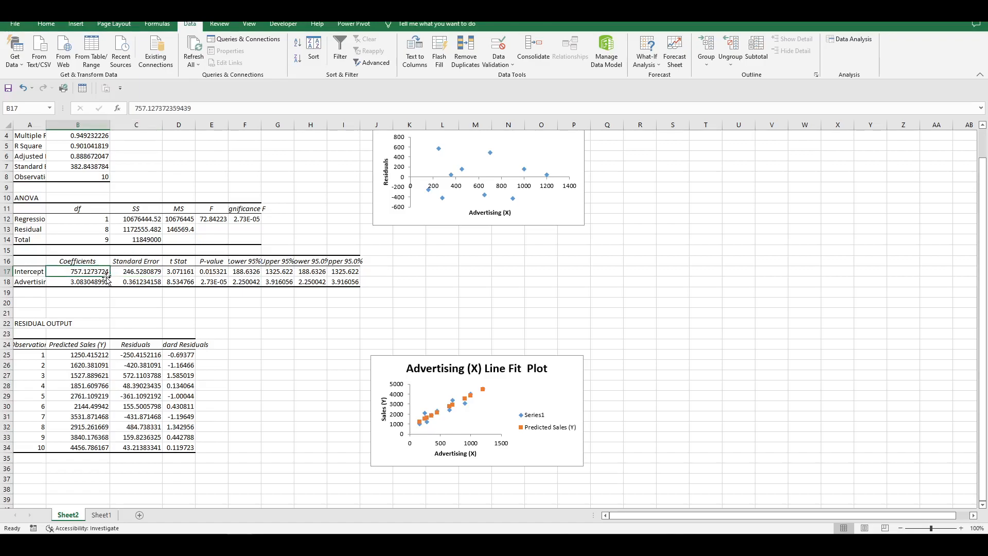
click(74, 282)
double_click(45, 125)
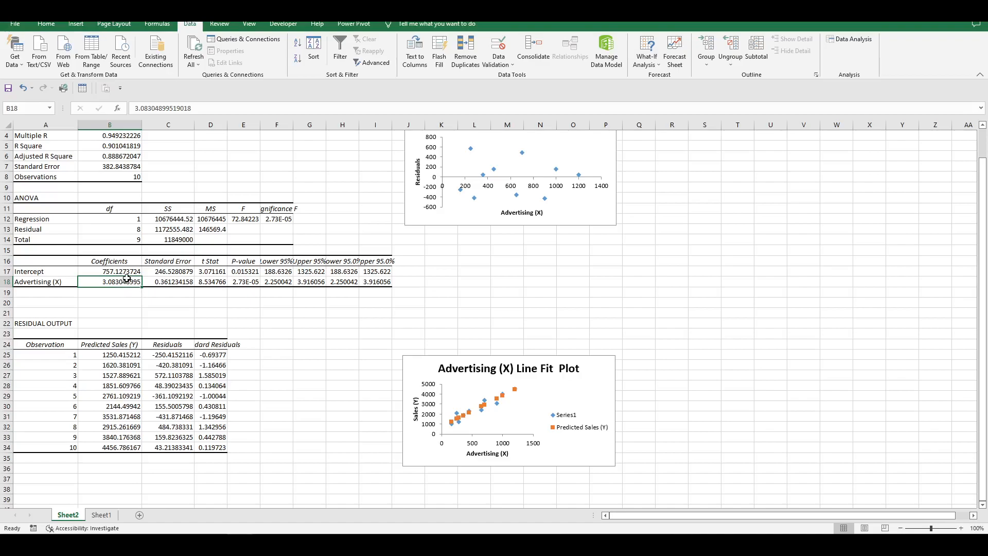
- Fill the Intercept and Advertising (X) coefficient cells B17:B18 with yellow
drag(127, 270, 127, 281)
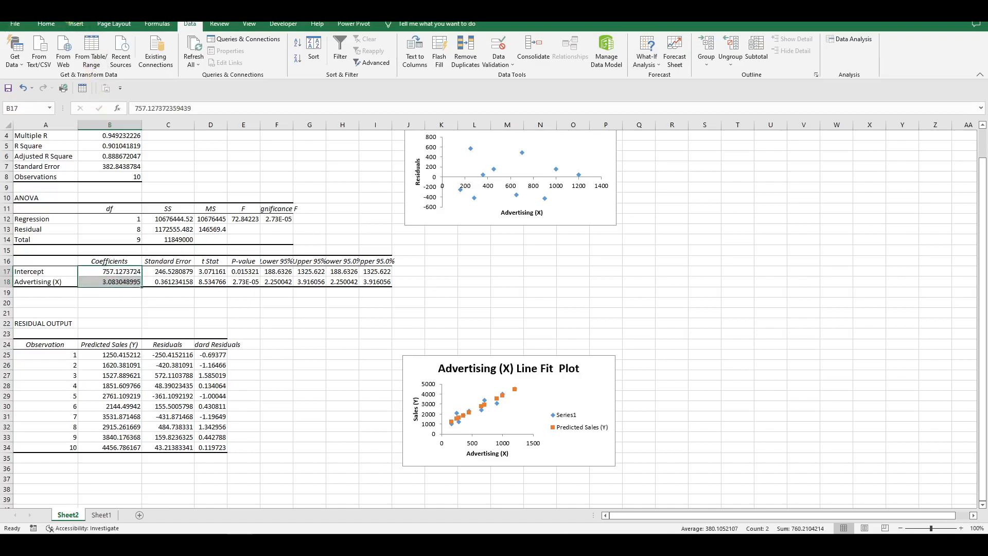
click(46, 24)
click(168, 59)
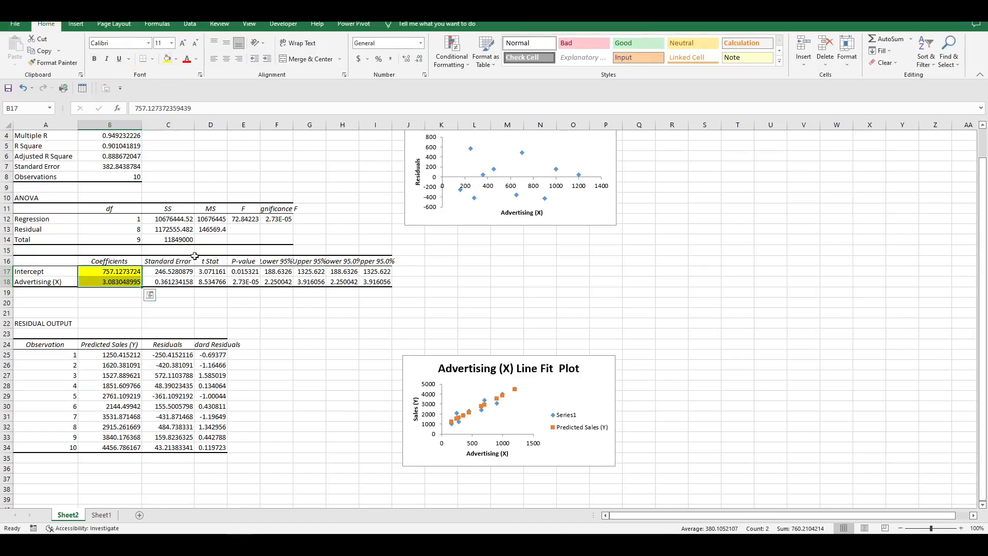
- Fill the P-value cells E17:E18 with green and auto-fit column E
click(246, 271)
drag(247, 272, 246, 282)
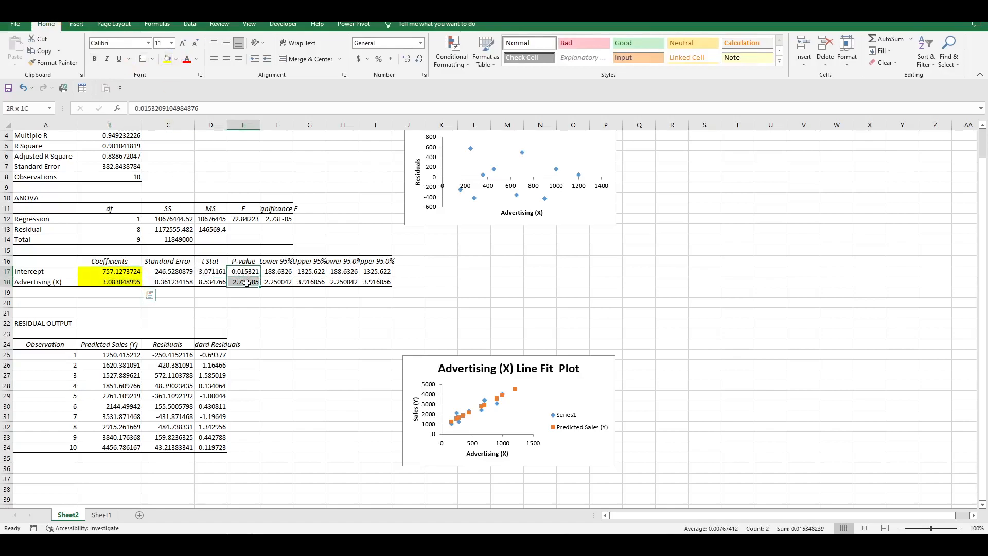
click(177, 59)
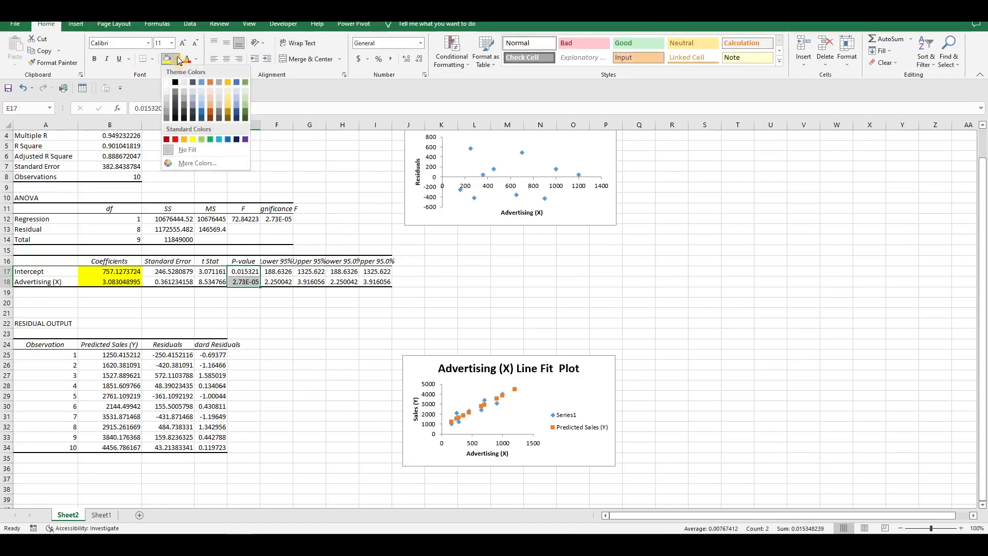
click(209, 138)
click(249, 273)
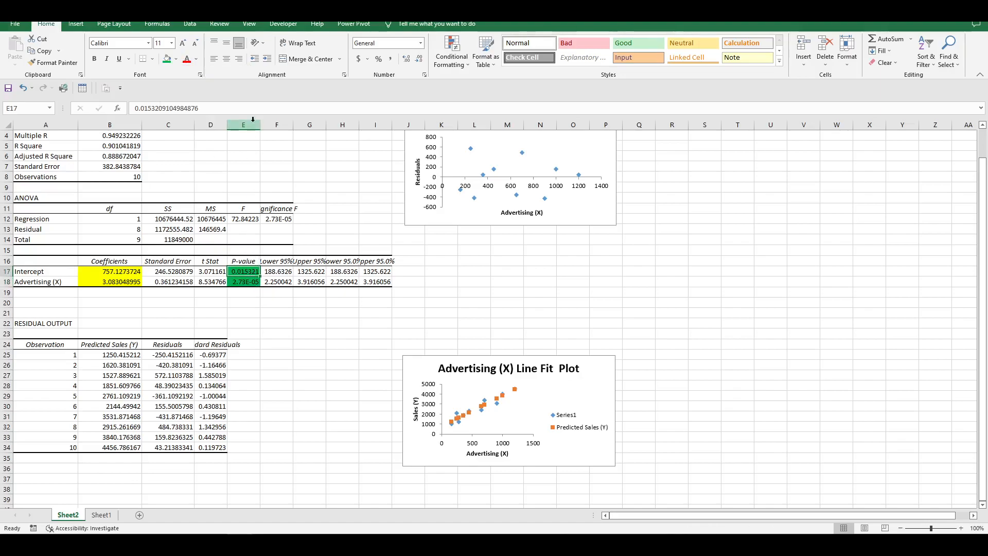
double_click(260, 125)
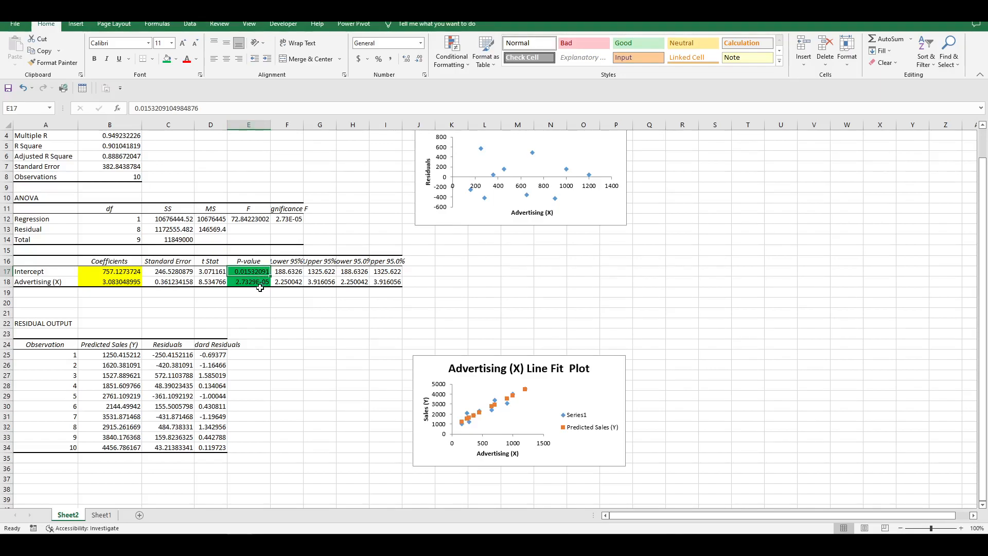
- Fill the Multiple R value in B4 with light gold and the R Square value in B5 with light green
drag(110, 271, 113, 282)
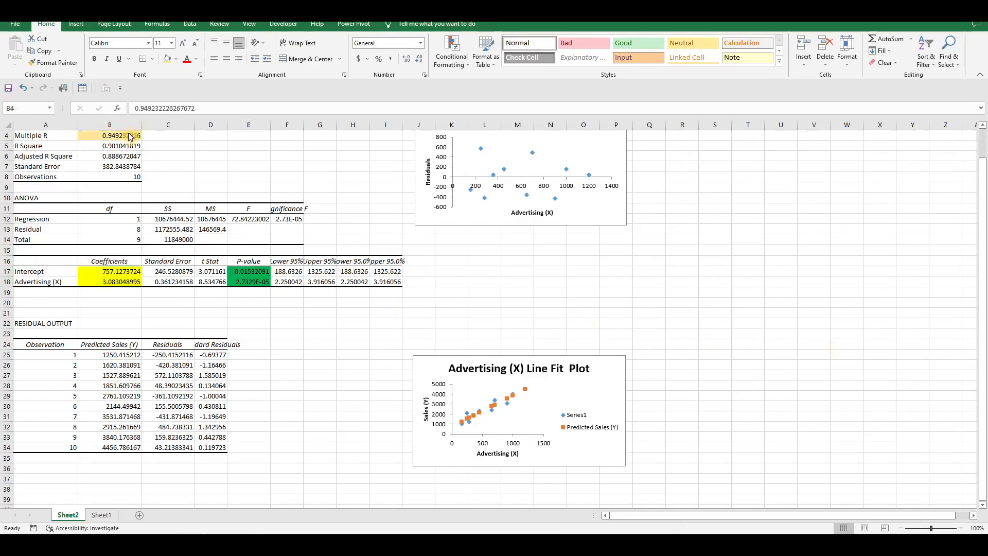
click(130, 138)
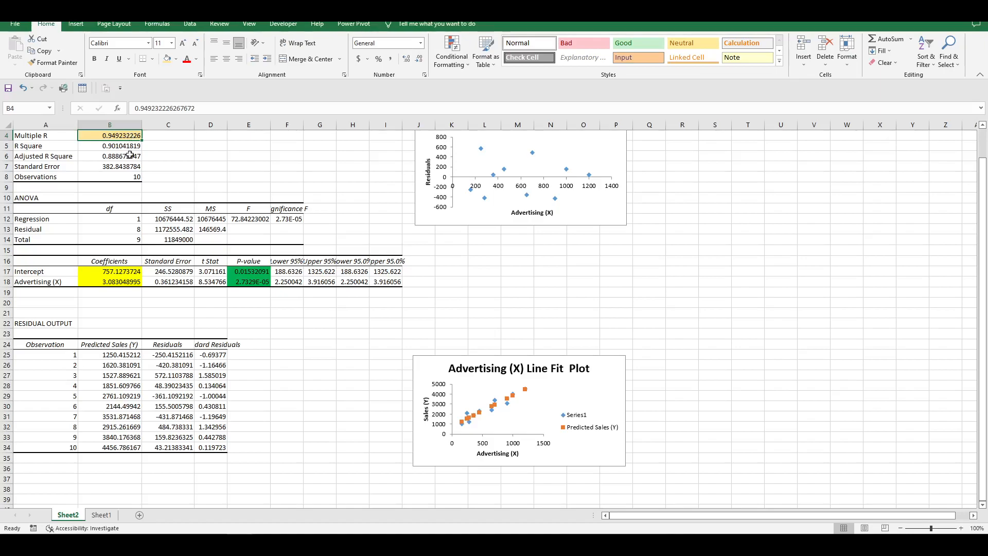
click(128, 146)
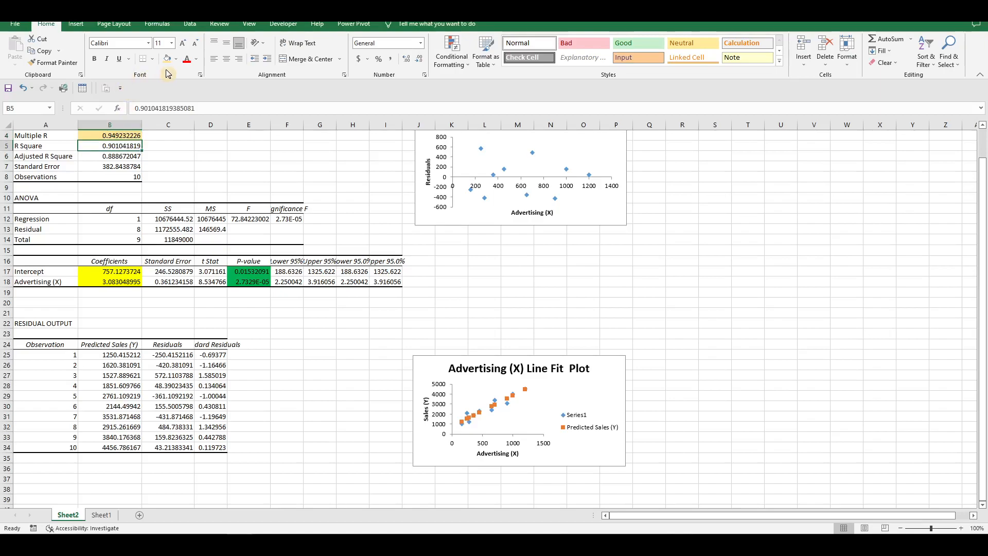
click(176, 58)
click(202, 136)
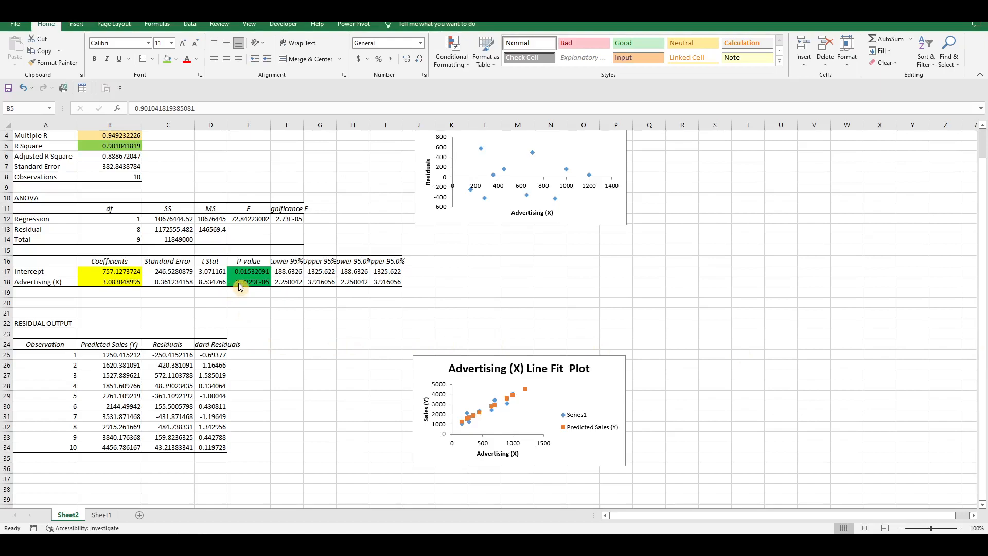
- Inspect the full R Square and Adjusted R Square values in B5 and B6
double_click(118, 146)
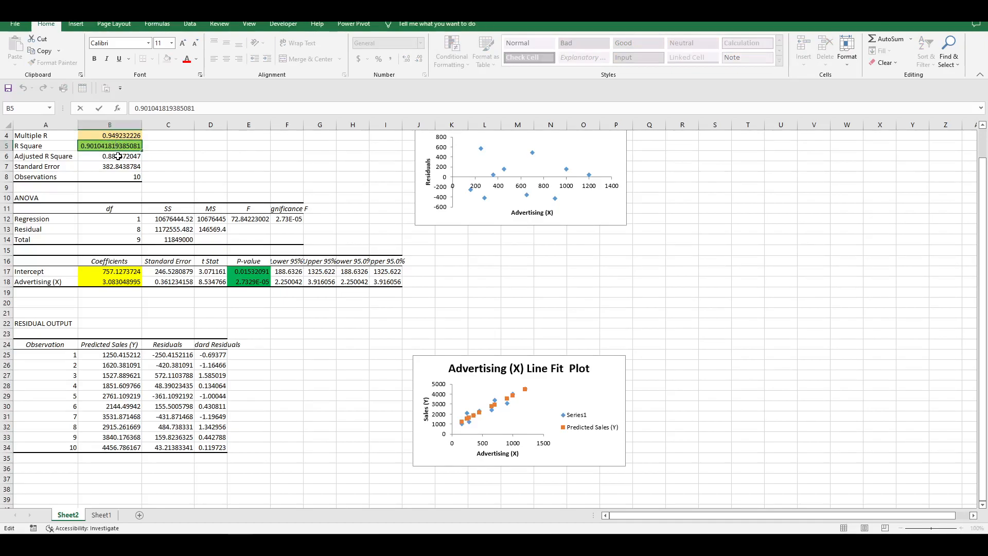
click(119, 157)
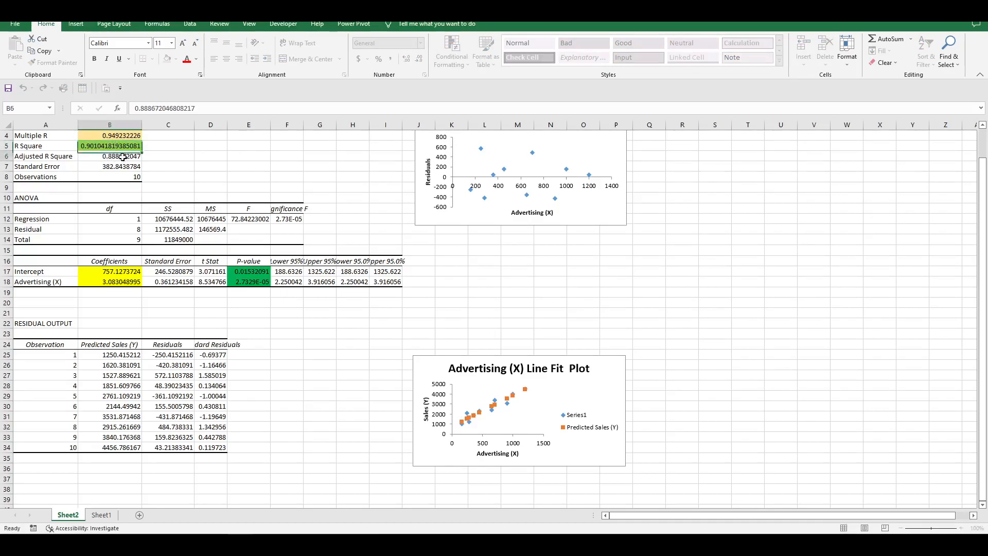
- Fill the Adjusted R Square value in B6 with green
click(176, 59)
click(210, 139)
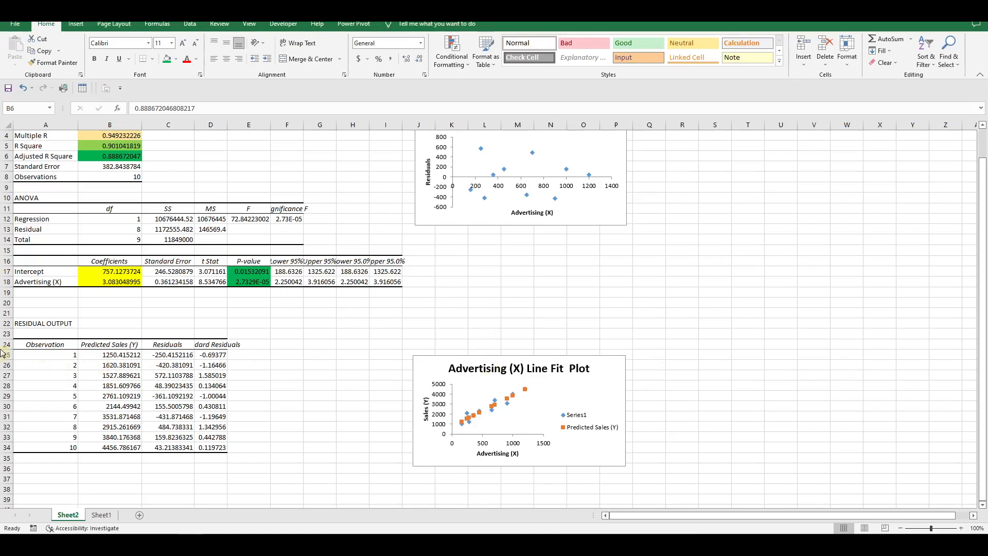
- Review the ANOVA table and the observation, predicted sales and residual columns of the residual output
click(25, 197)
drag(25, 196, 300, 235)
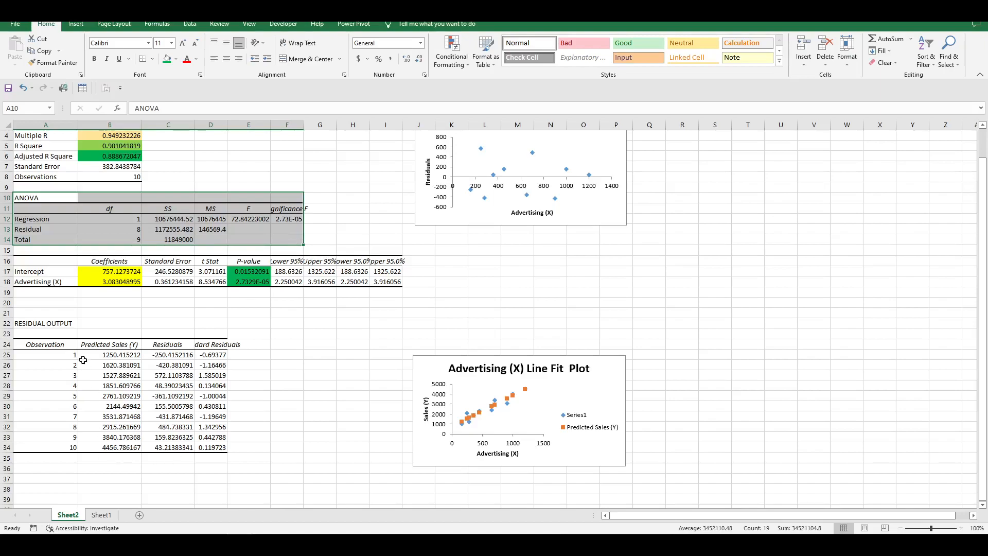
click(63, 348)
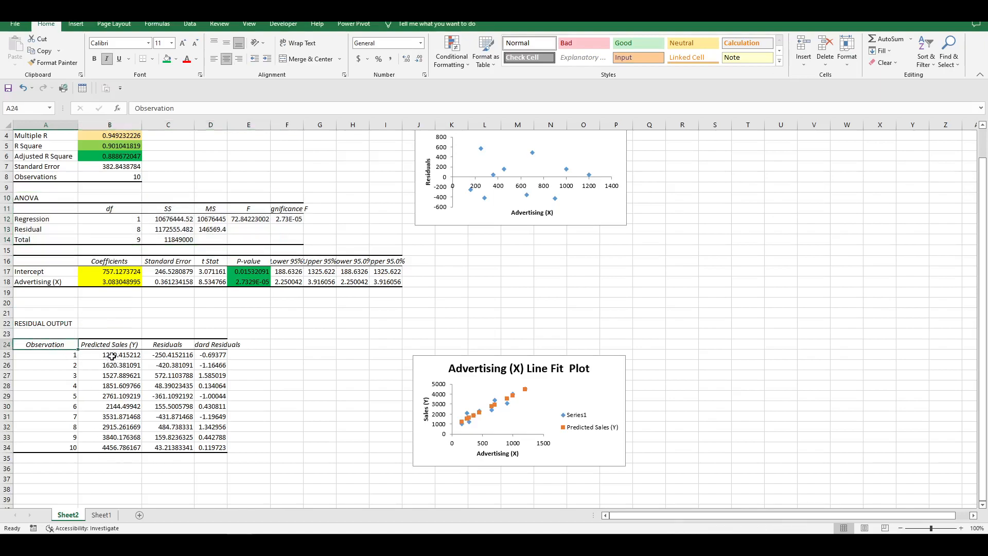
click(100, 356)
drag(62, 355, 77, 443)
click(109, 355)
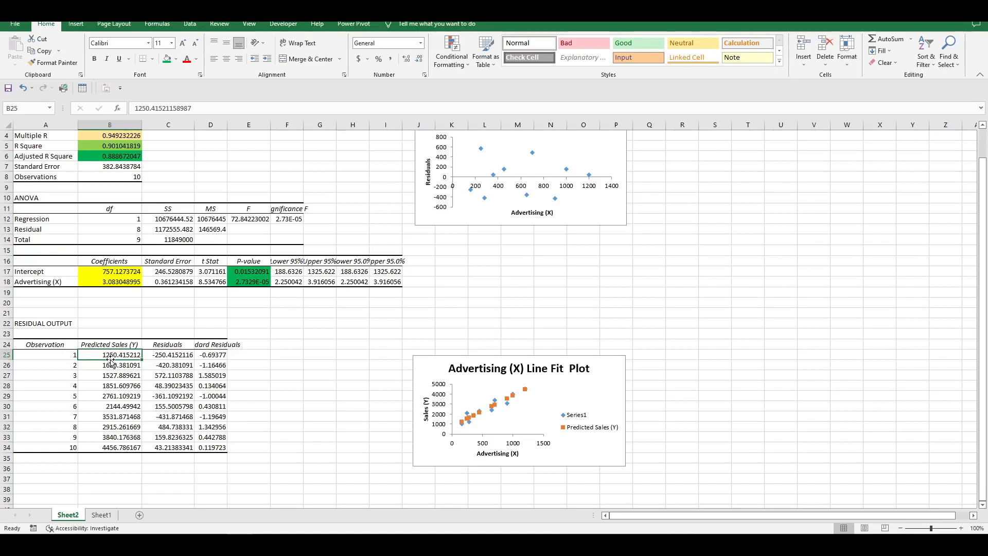
click(172, 355)
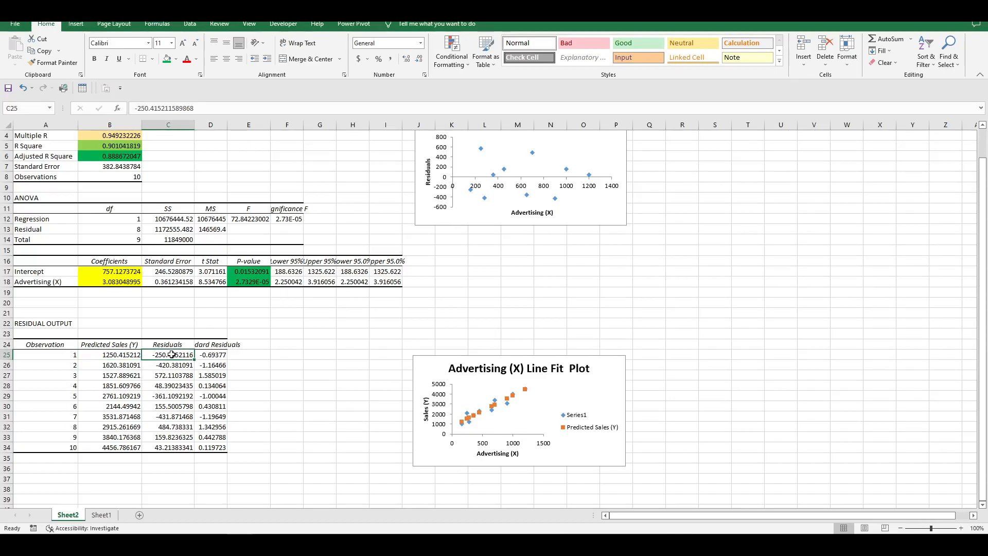
drag(171, 355, 170, 449)
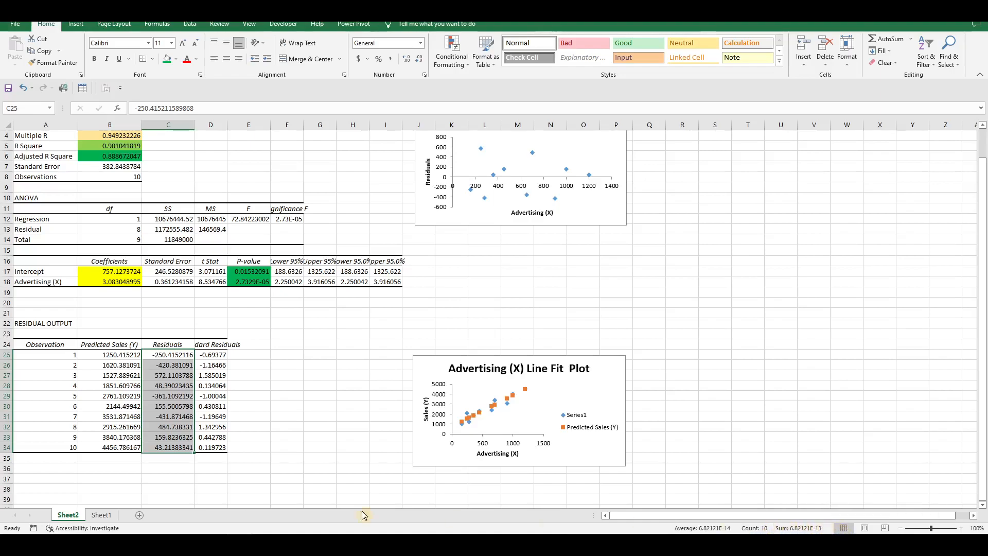
- Widen column D until the full Standard Residuals heading fits
click(219, 356)
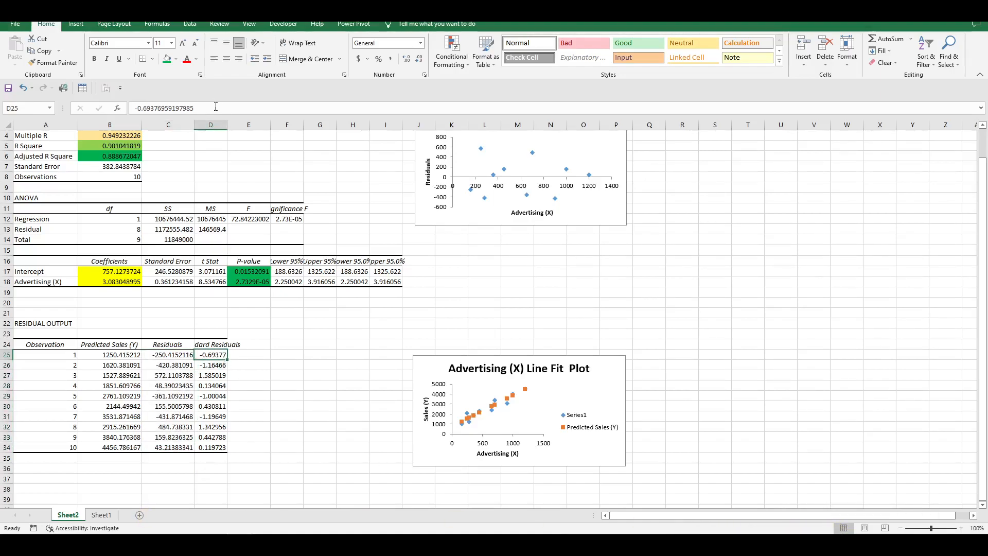
drag(230, 124, 266, 124)
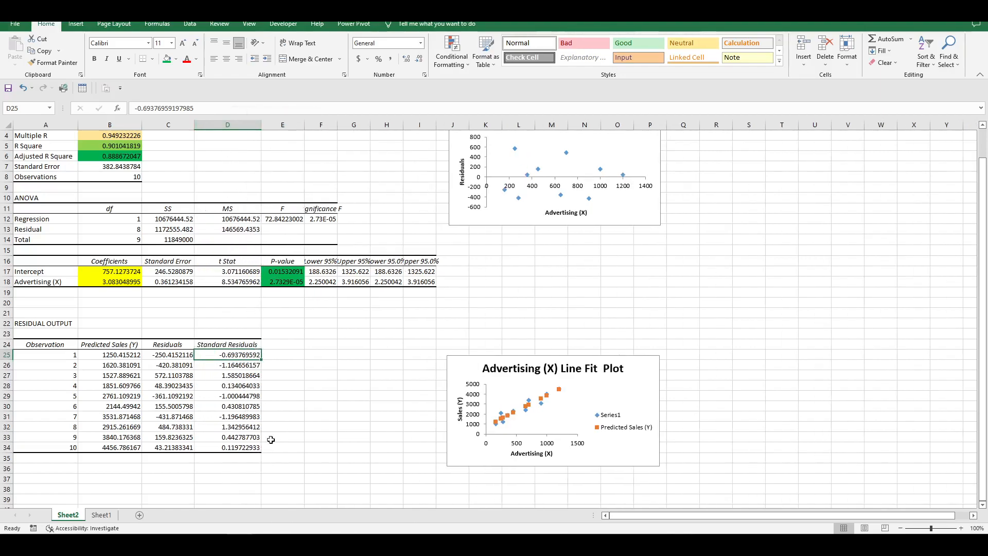
click(271, 355)
click(241, 356)
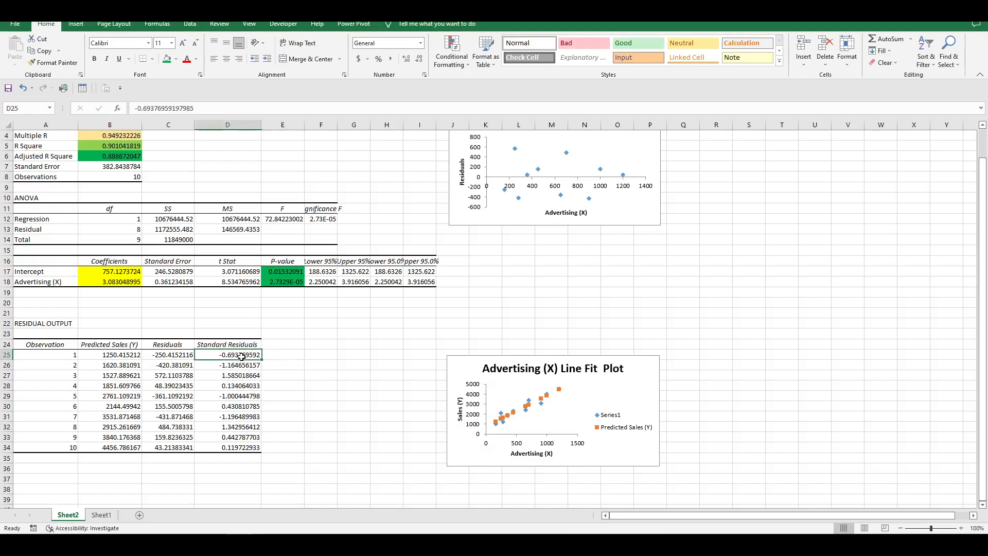
- Calculate the standard deviation of the residuals in E25 with =STDEV(C25:C34)
click(274, 355)
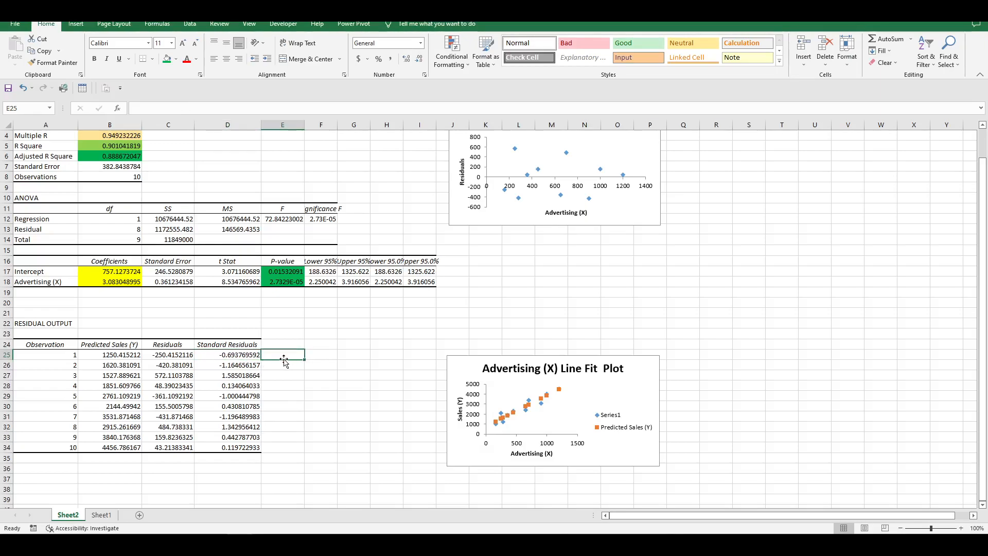
text(=standde)
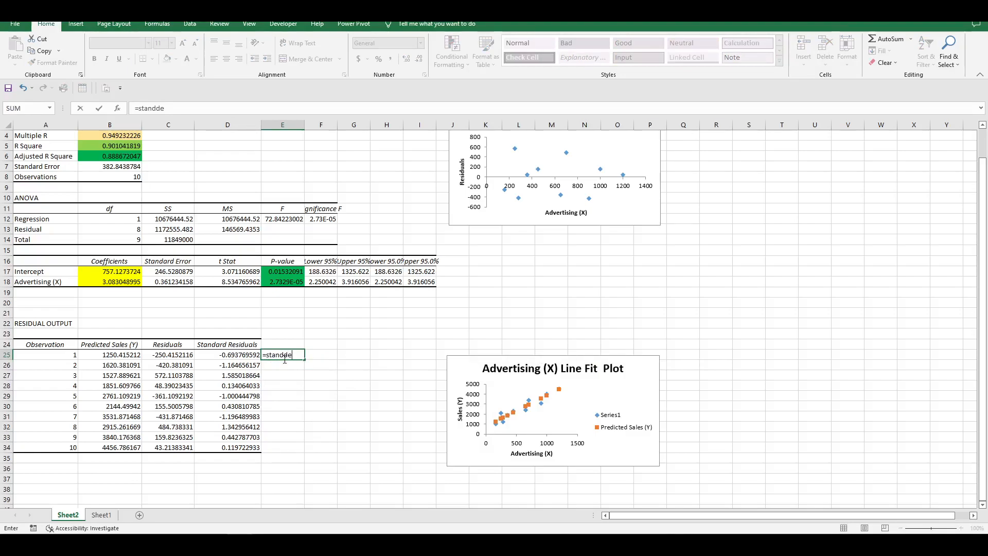
key(BackSpace)
key(BackSpace)
key(BackSpace)
key(BackSpace)
key(BackSpace)
text(dev()
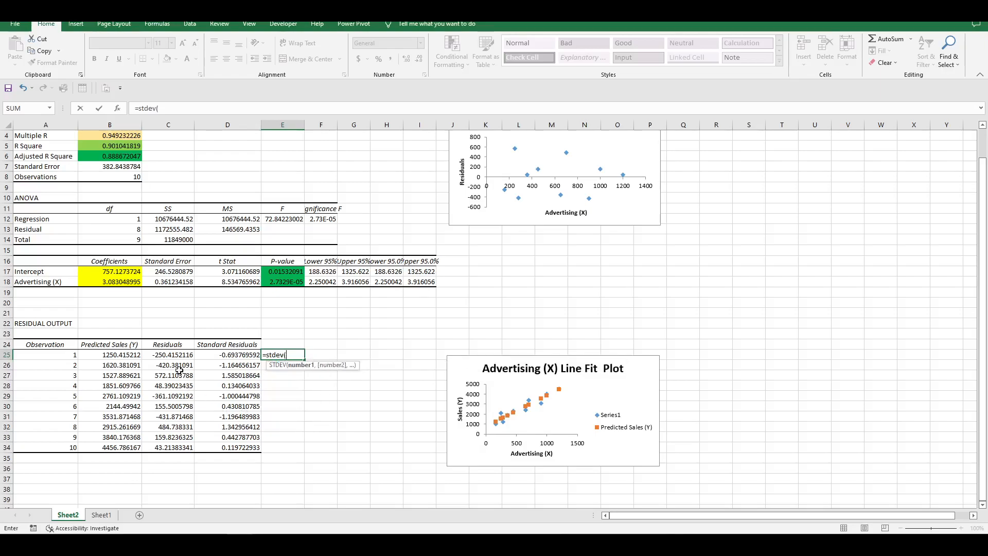
drag(178, 351, 180, 447)
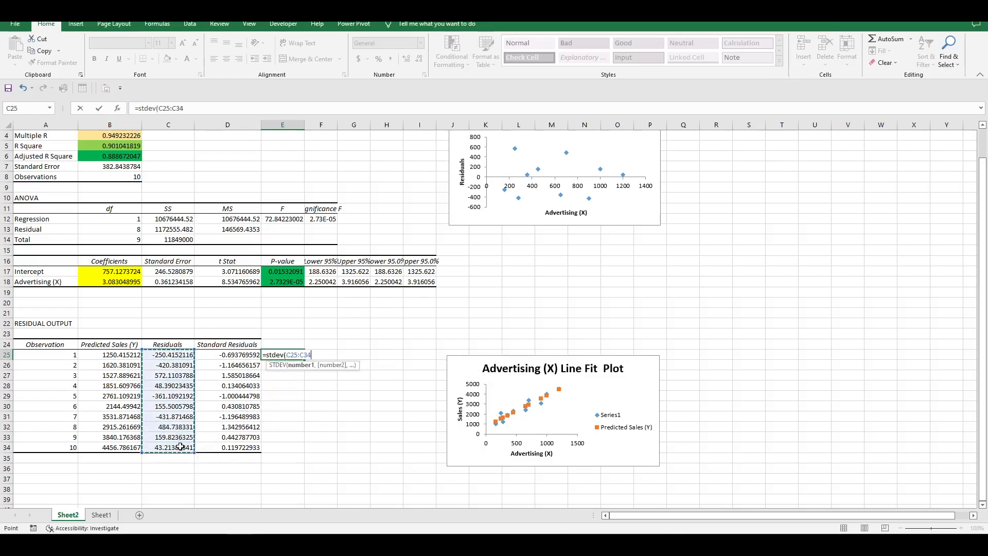
text())
key(Tab)
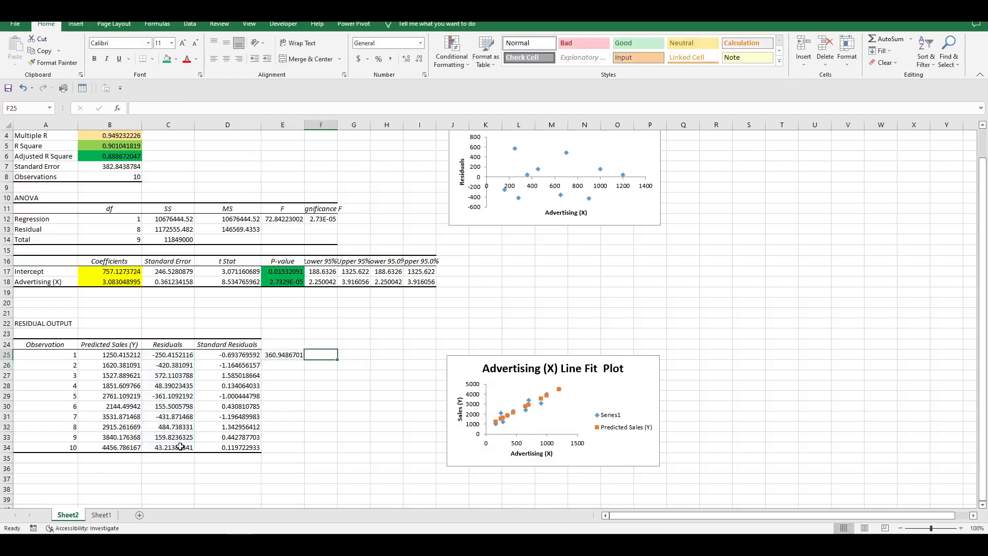
- Compute the standardized residuals with =C25/$E$25 in F25 and fill the formula down to F34
text(=)
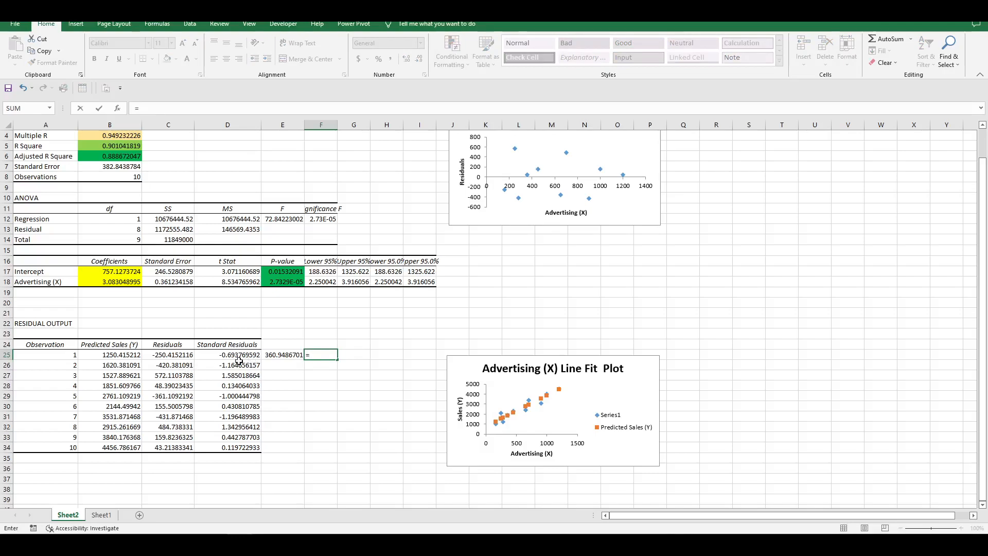
click(178, 357)
click(122, 360)
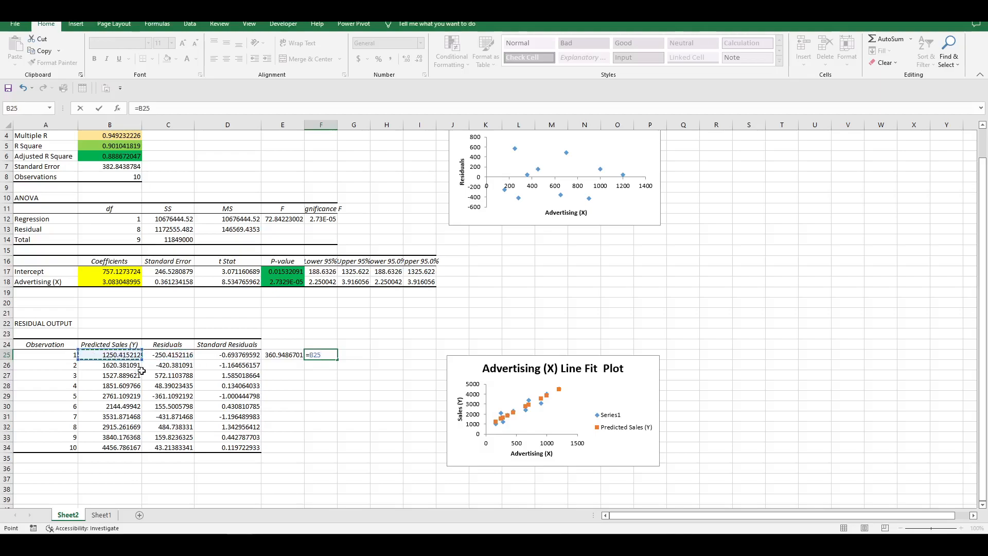
key(Right)
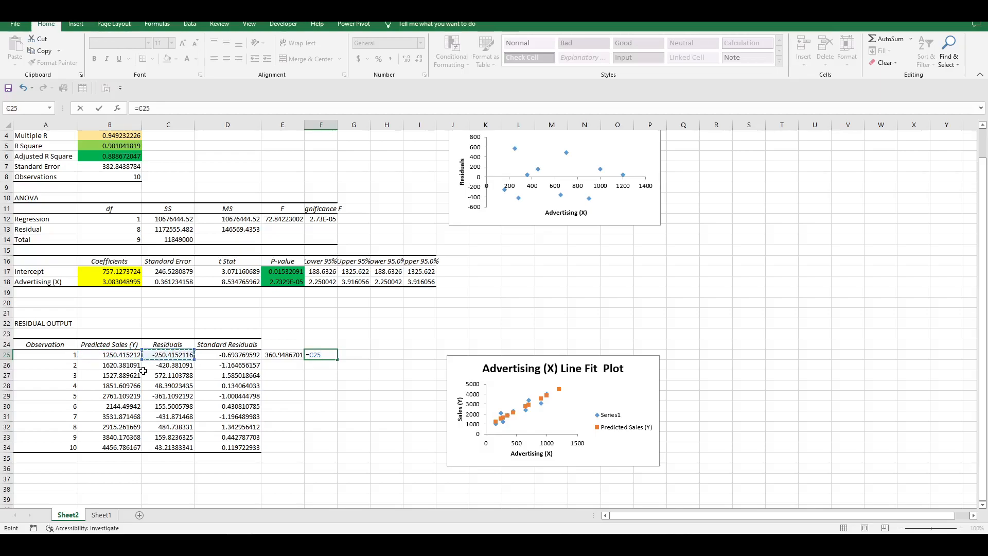
text(/)
click(284, 355)
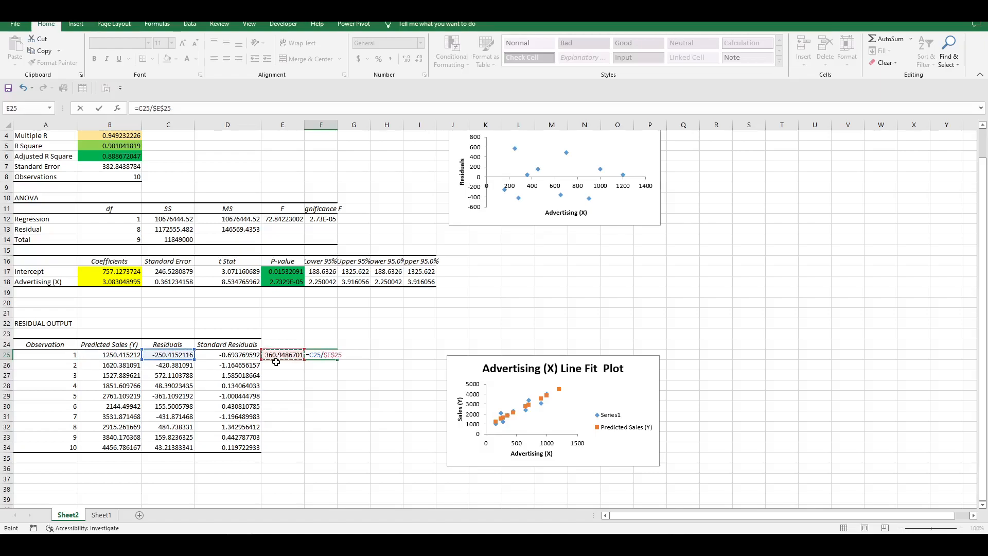
key(Return)
click(322, 355)
drag(337, 360, 334, 454)
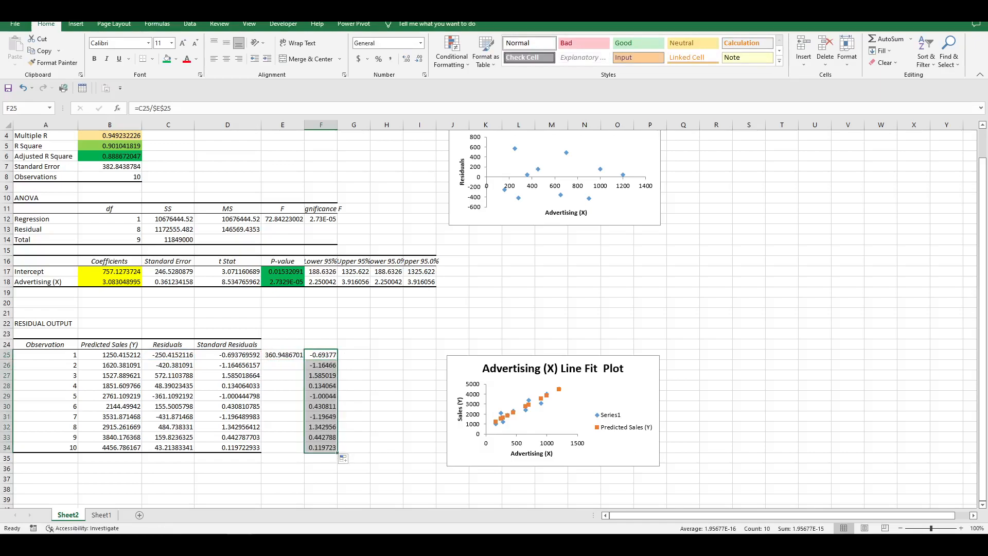
click(283, 355)
- Enlarge the Advertising (X) Residual Plot so its lower-right corner reaches about column R, row 16
scroll(282, 355, up, 1)
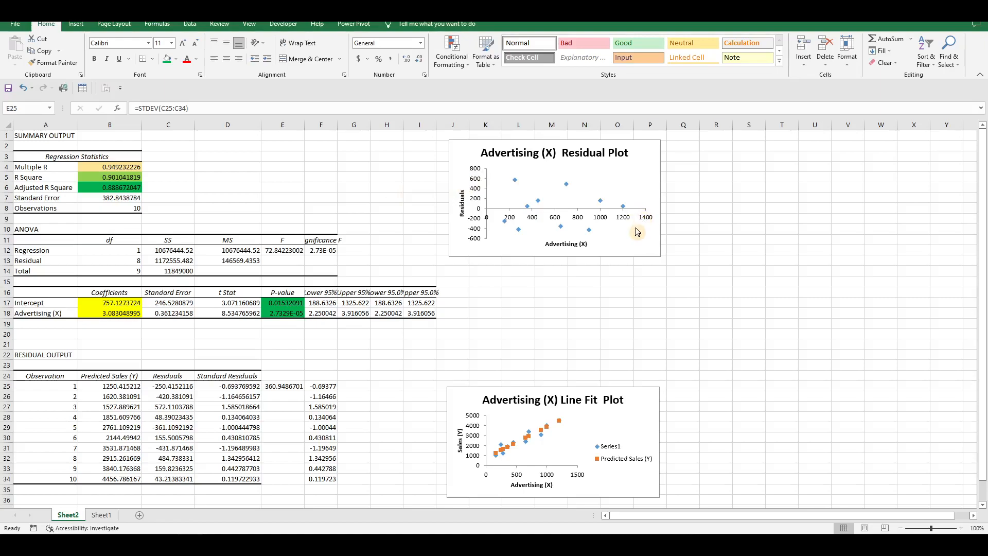
click(655, 252)
drag(659, 257, 706, 297)
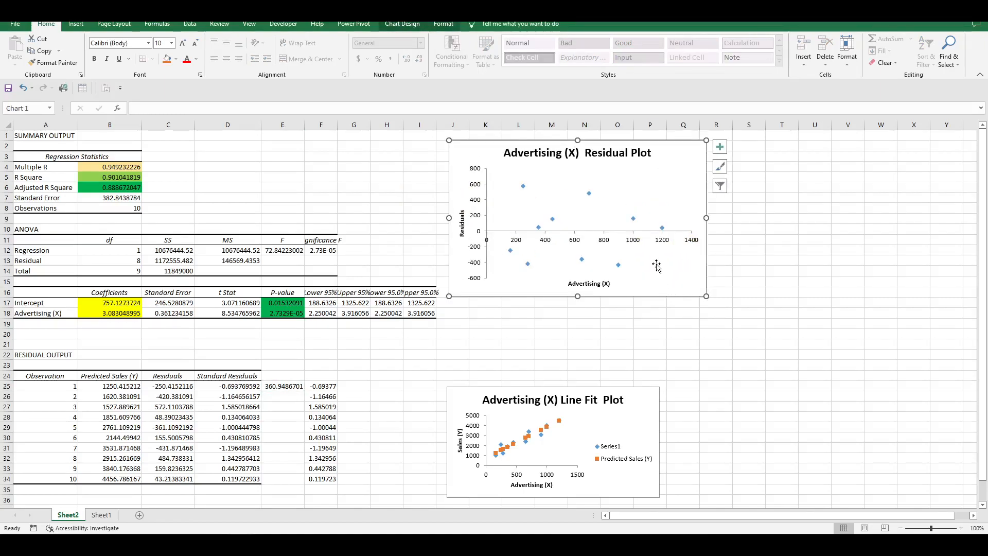